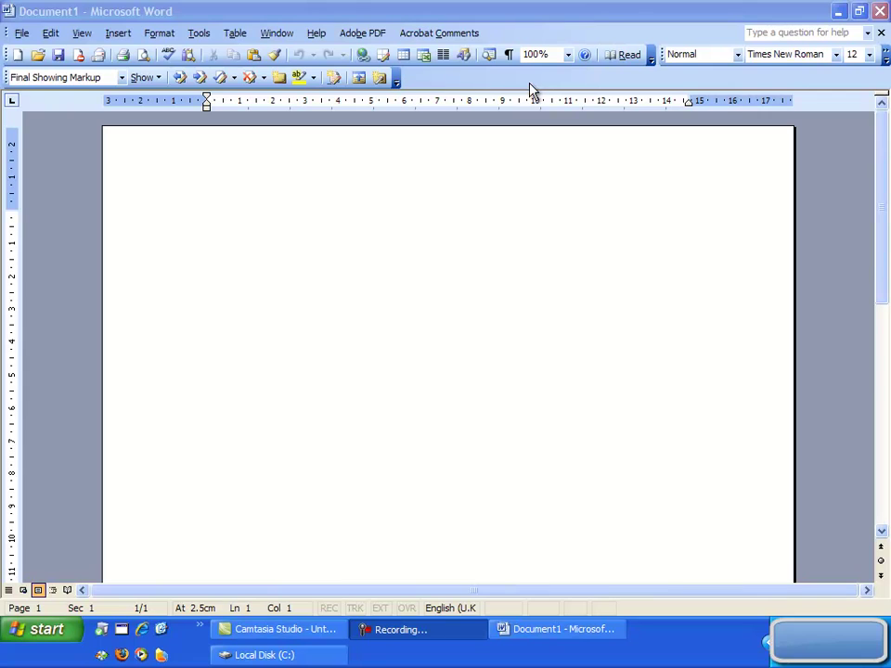
- Minimize Word and browse to the C:\Program Files\WordTalk folder in Windows Explorer
left_click(838, 12)
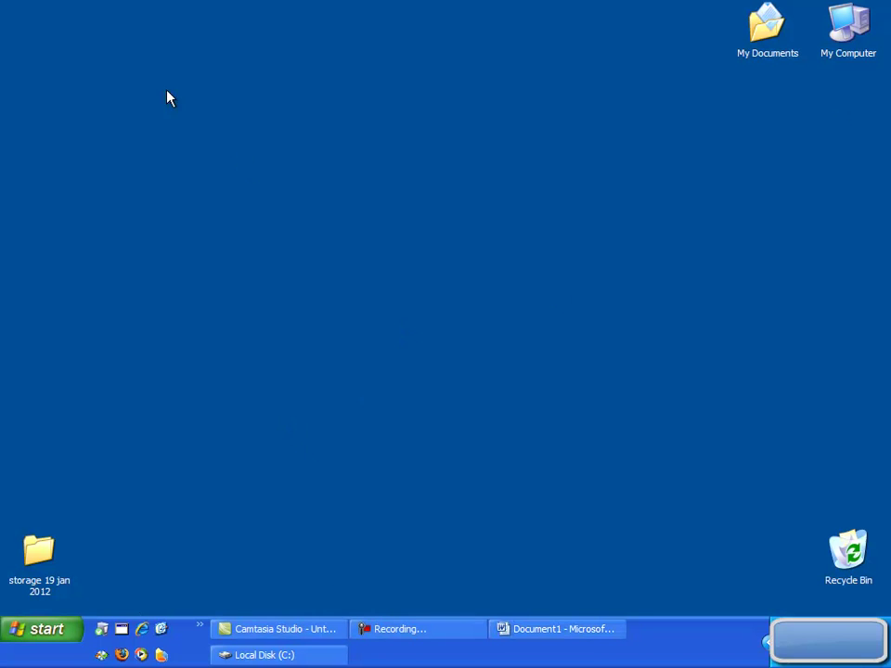
double_click(841, 26)
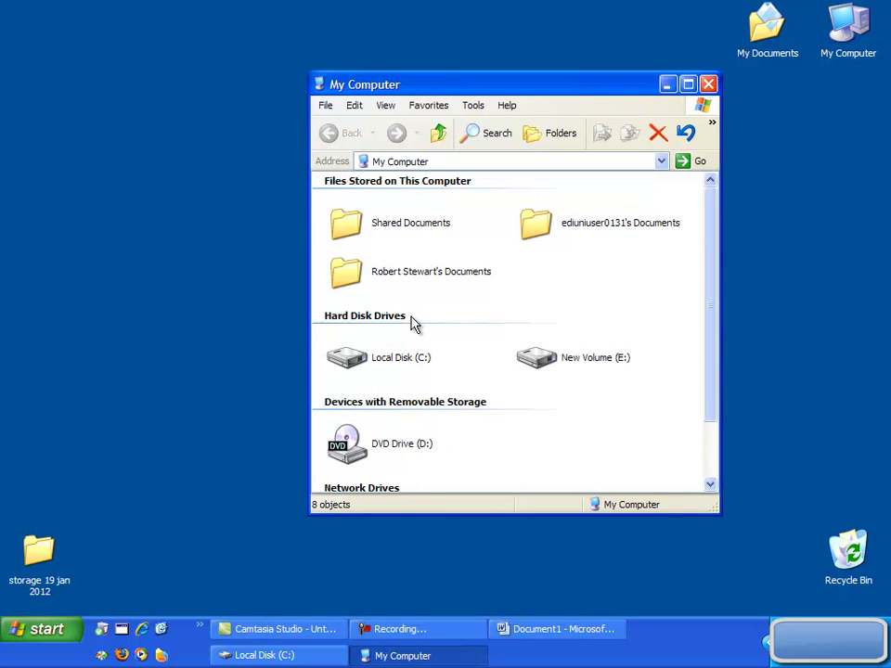
double_click(383, 362)
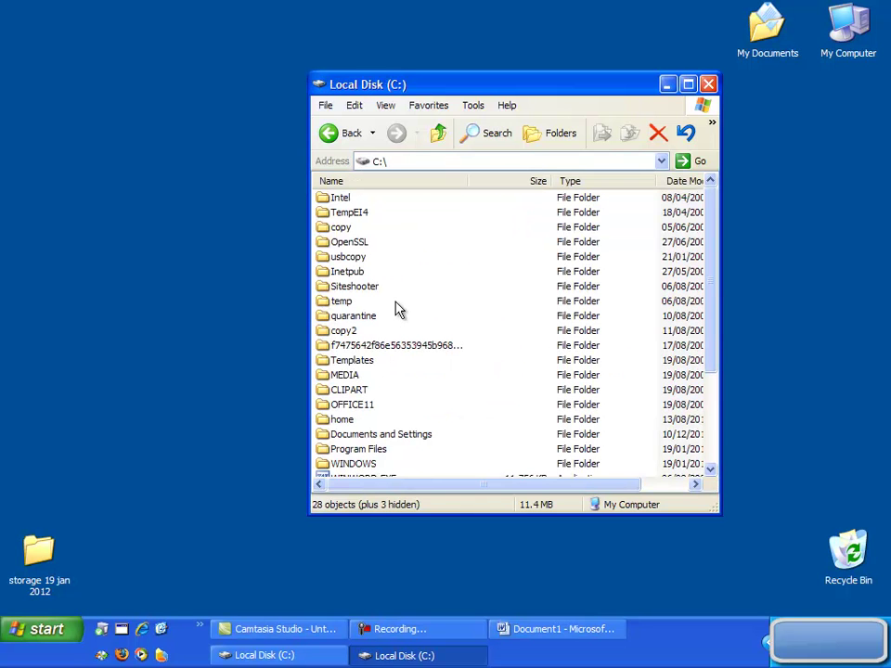
double_click(371, 455)
scroll(467, 256, "down", 5)
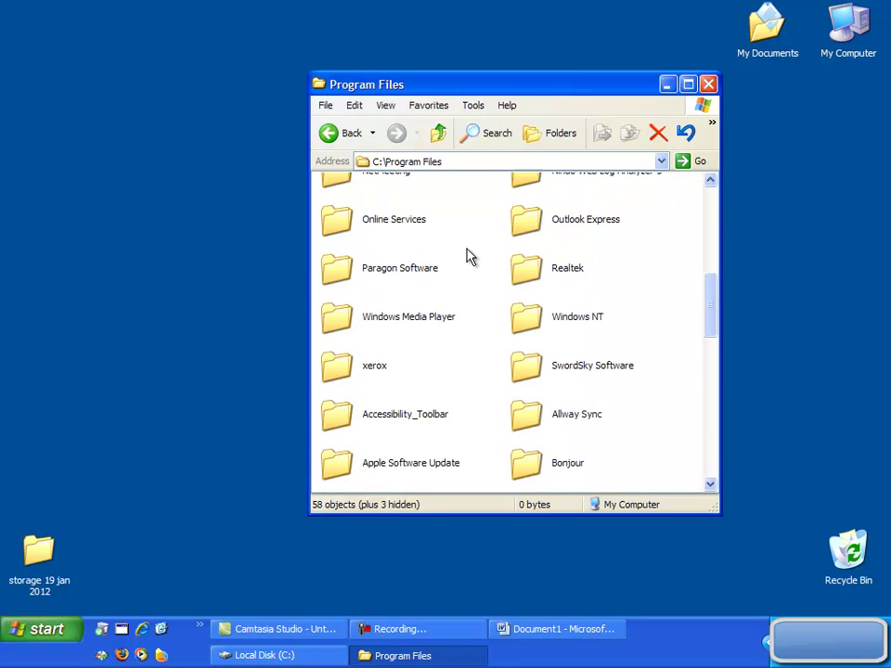
scroll(467, 256, "down", 3)
scroll(469, 257, "down", 3)
scroll(468, 256, "down", 6)
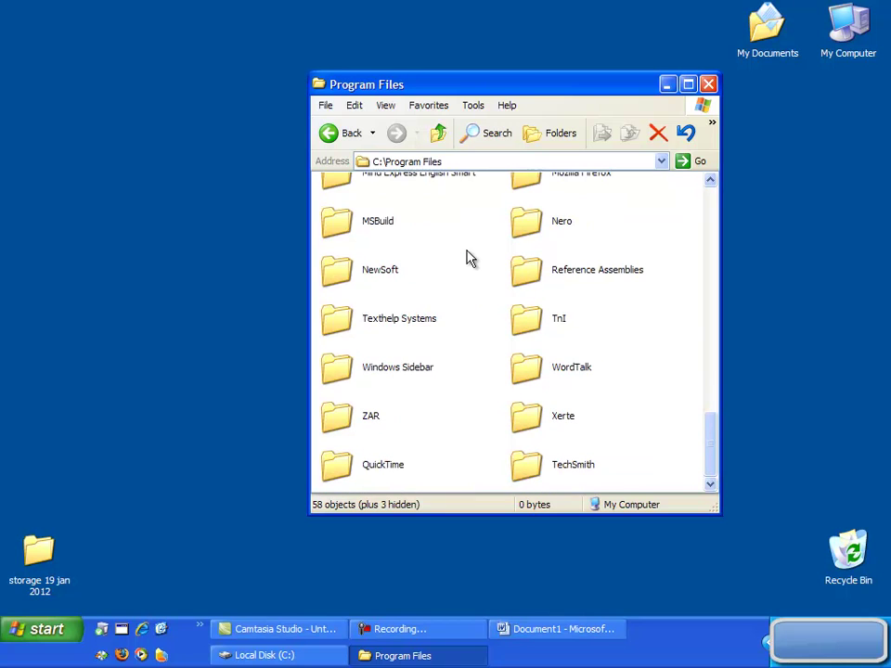
double_click(545, 377)
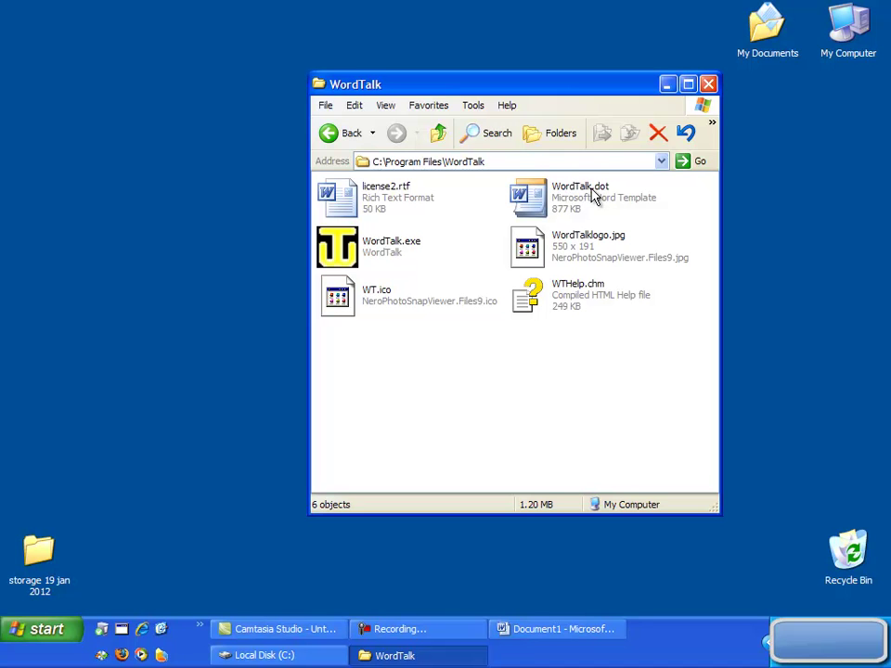
- Copy WordTalk.dot and go back to the Program Files folder
left_click(532, 203)
right_click(530, 199)
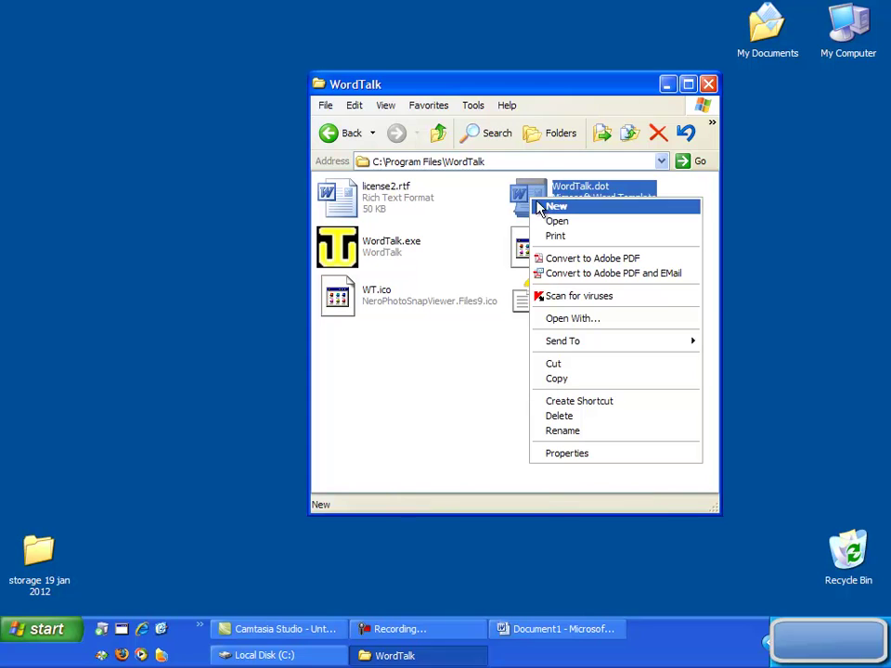
left_click(567, 380)
left_click(327, 134)
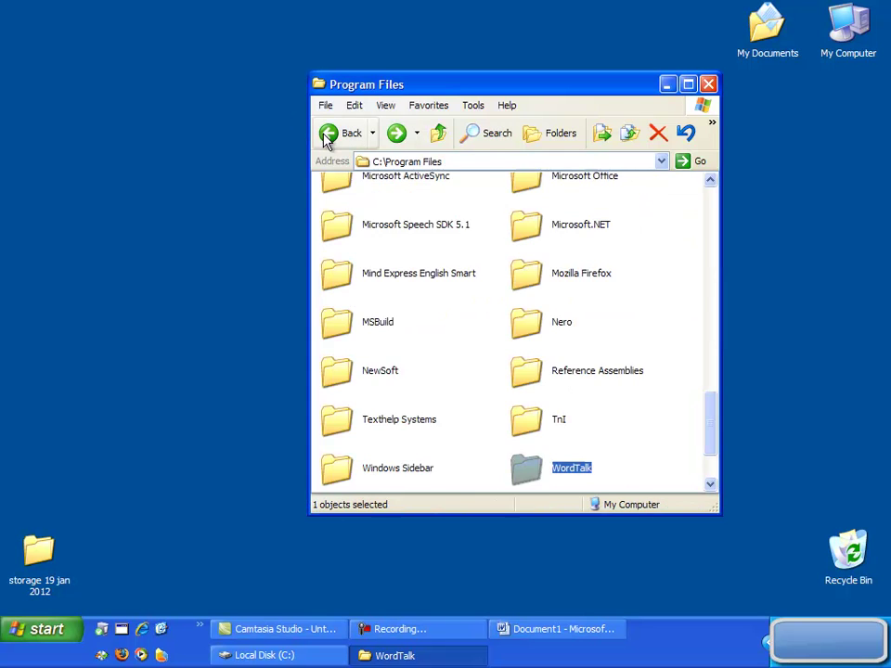
- Go back to My Computer and open C:\Documents and Settings and the current user's folder
left_click(327, 134)
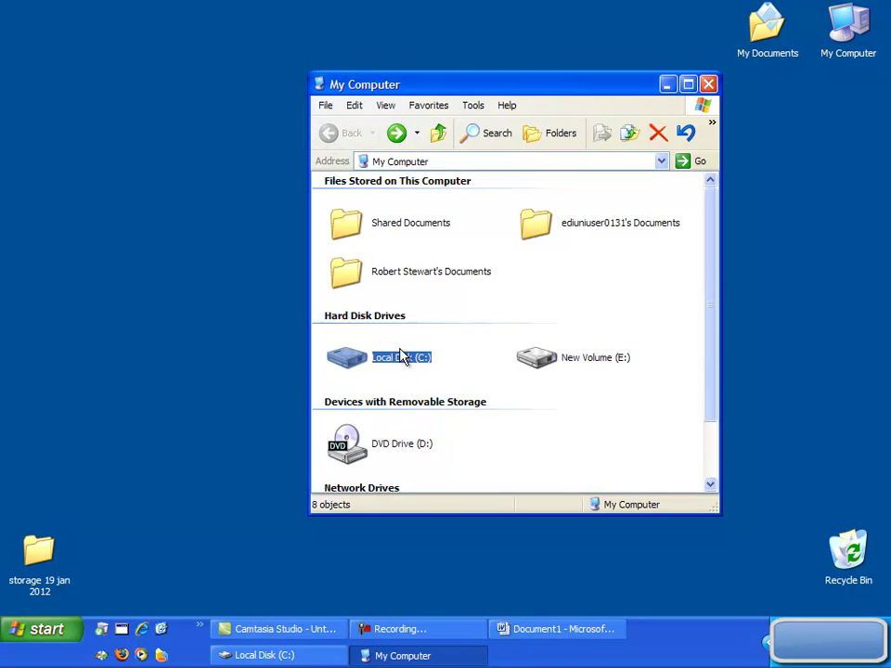
double_click(351, 368)
scroll(402, 247, "down", 1)
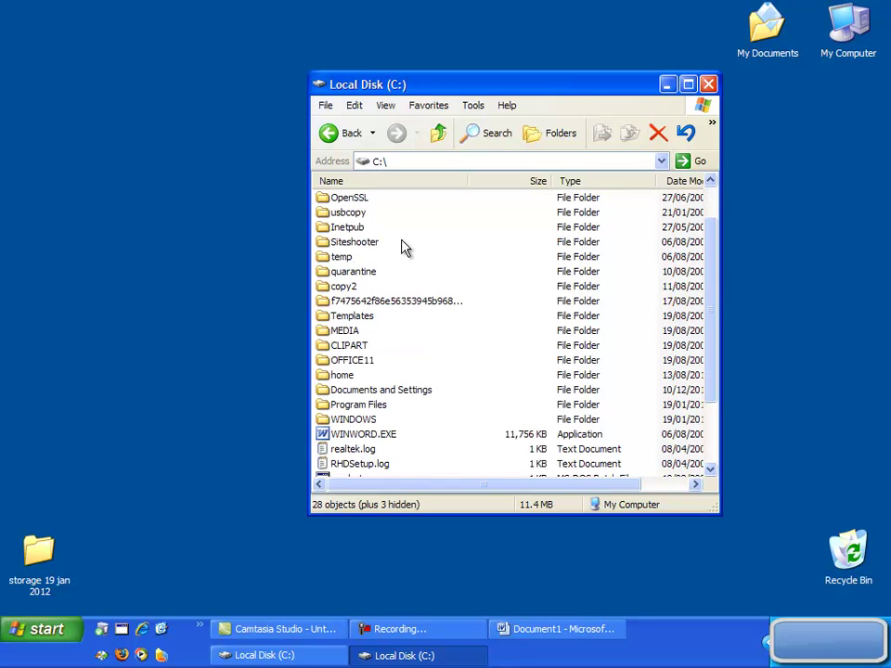
double_click(404, 397)
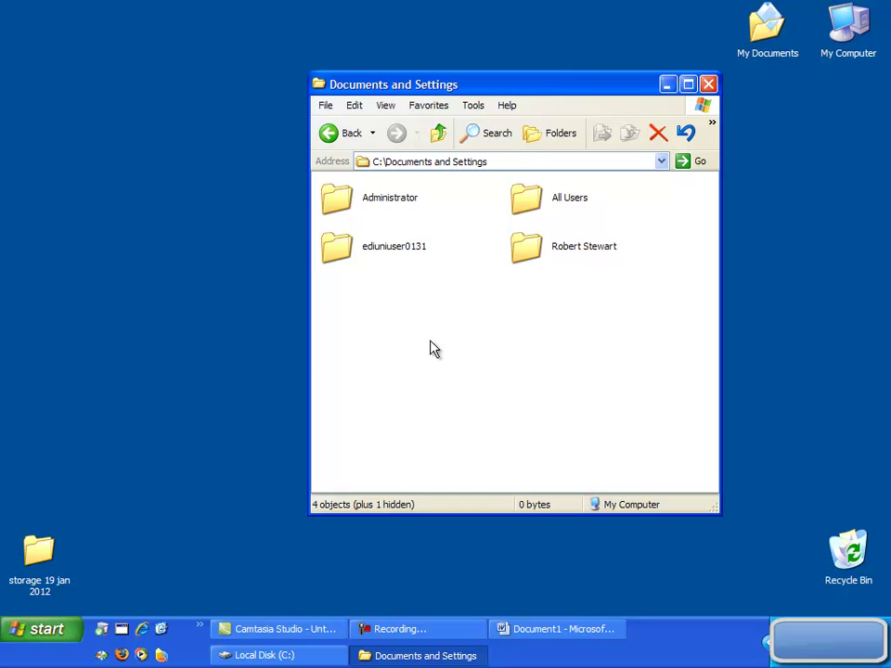
double_click(376, 250)
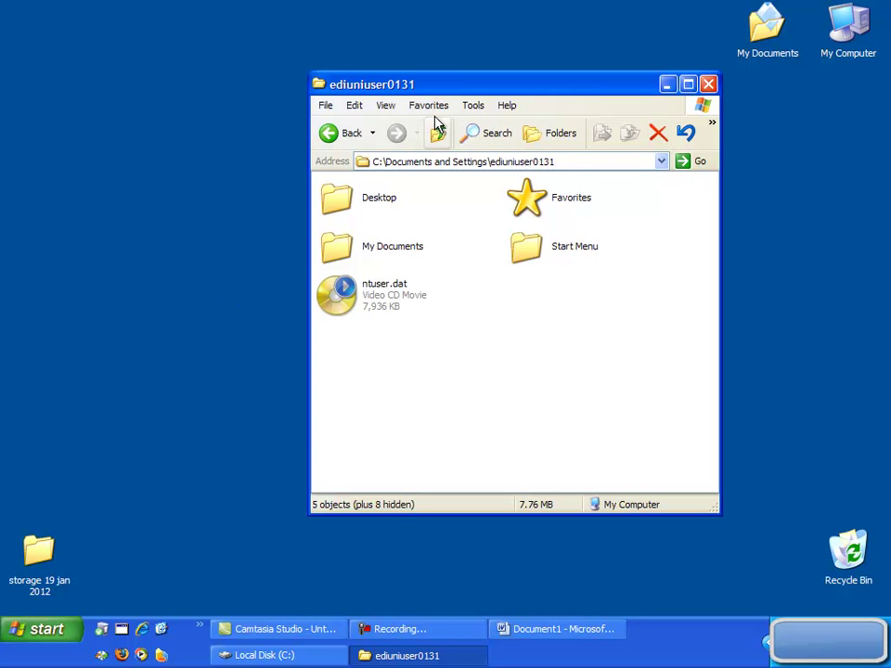
- Turn on 'Show hidden files and folders' in Folder Options' View settings
left_click(471, 107)
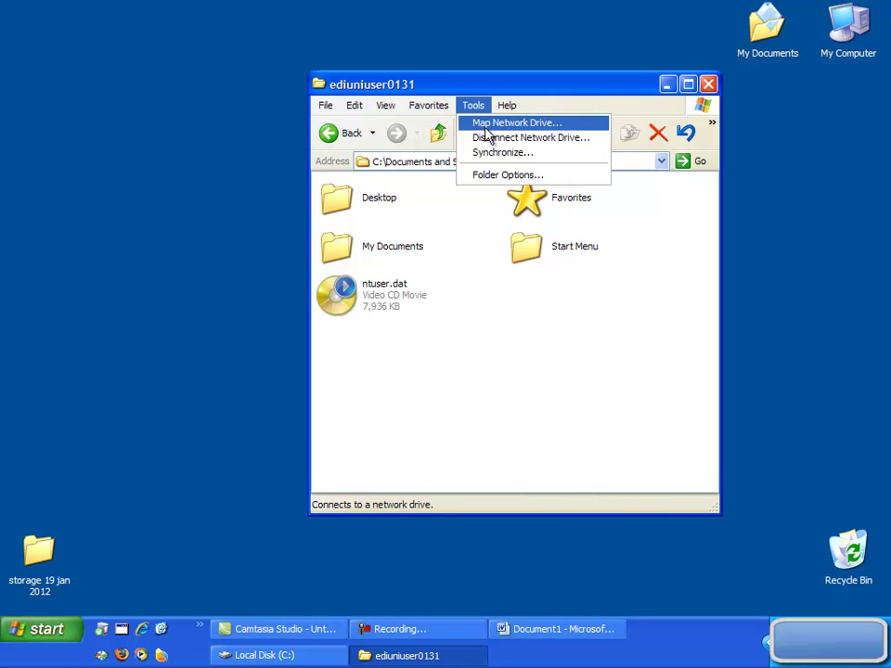
left_click(494, 177)
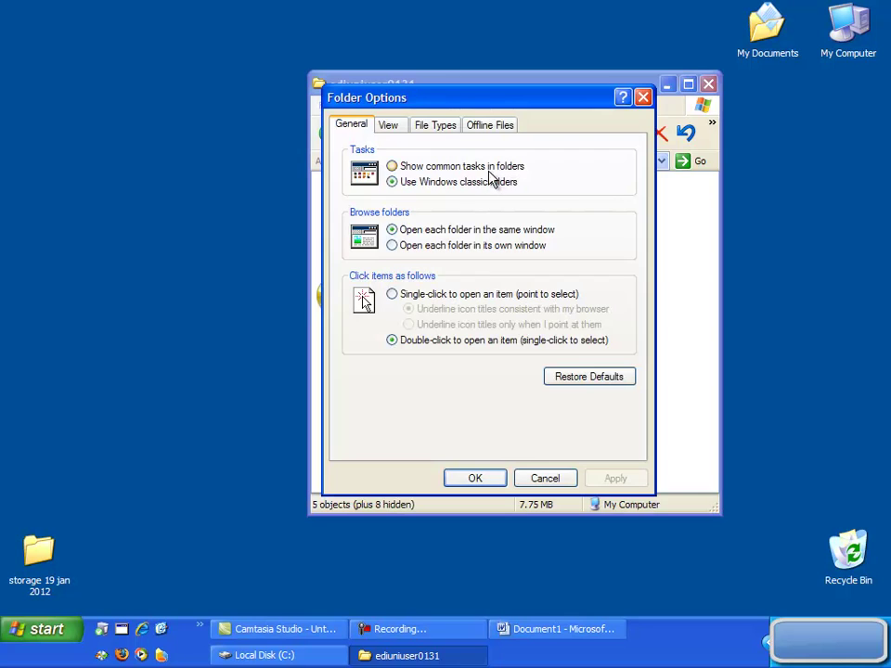
left_click(394, 128)
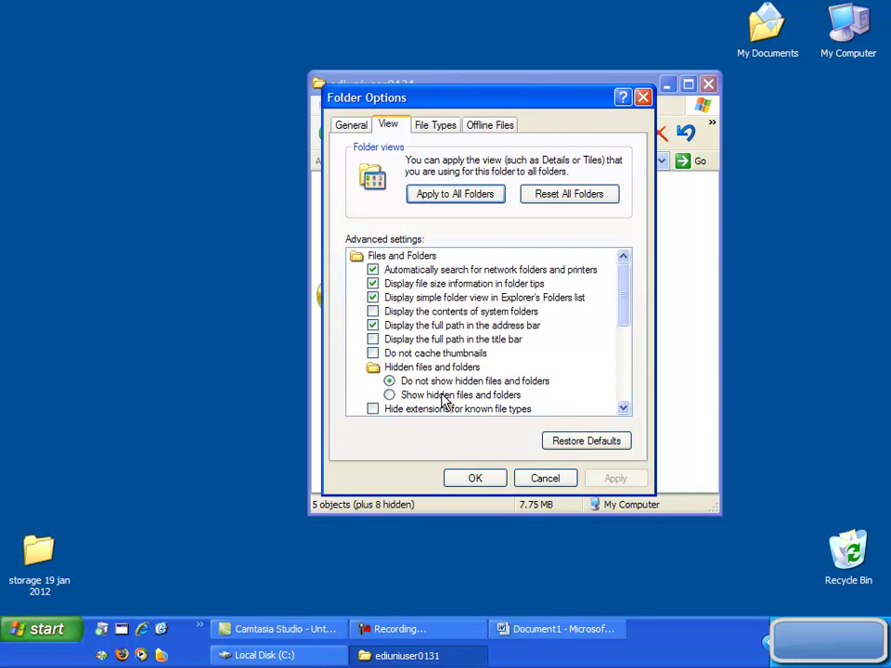
left_click(389, 394)
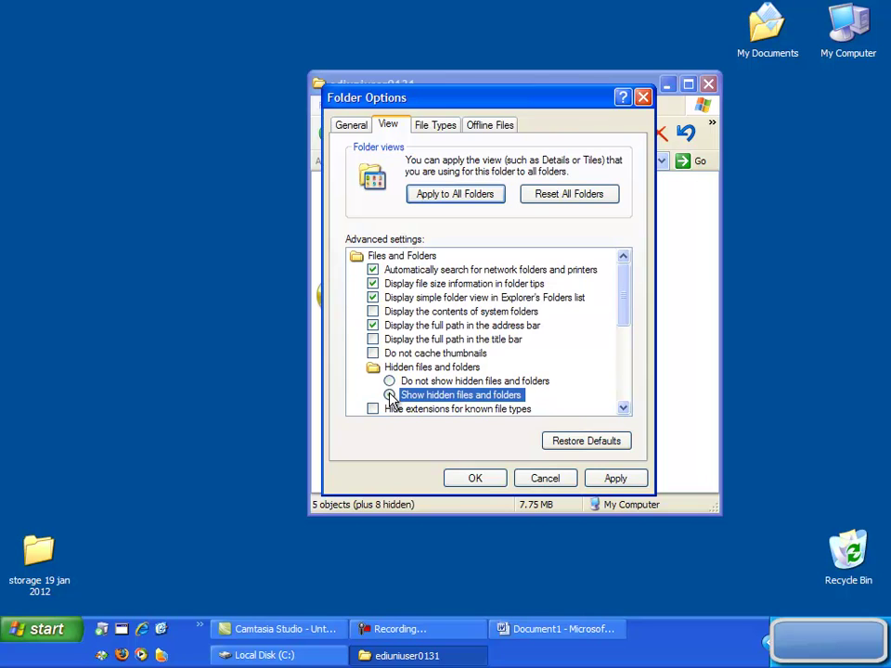
left_click(475, 478)
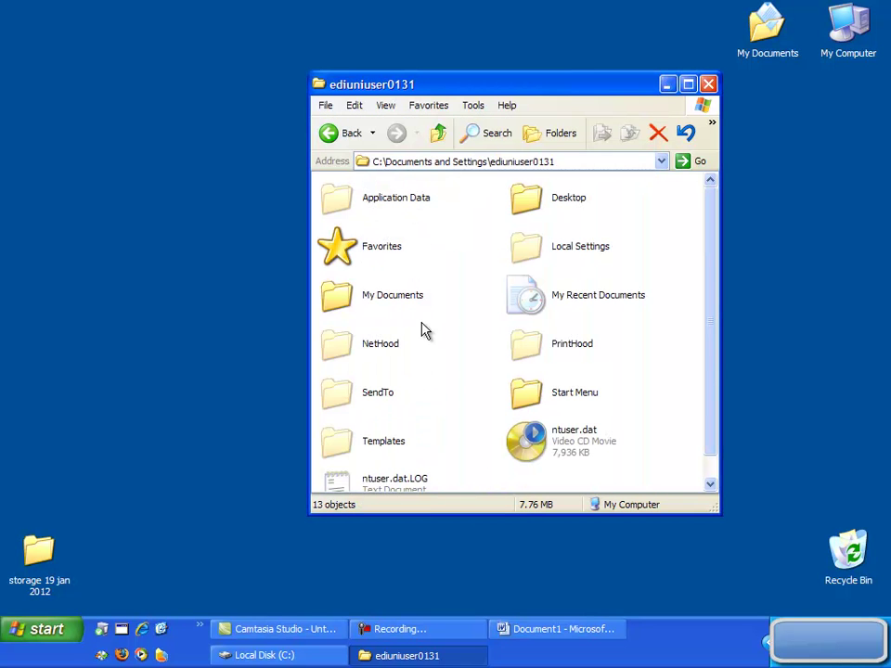
- Paste WordTalk.dot into Application Data\Microsoft\Word\STARTUP, then close the Explorer window
double_click(388, 203)
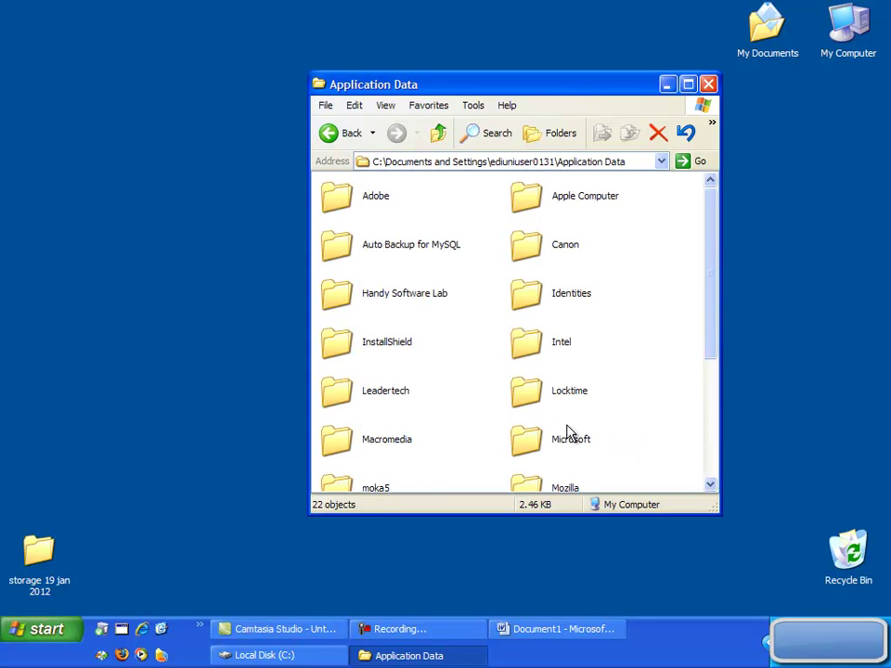
double_click(569, 444)
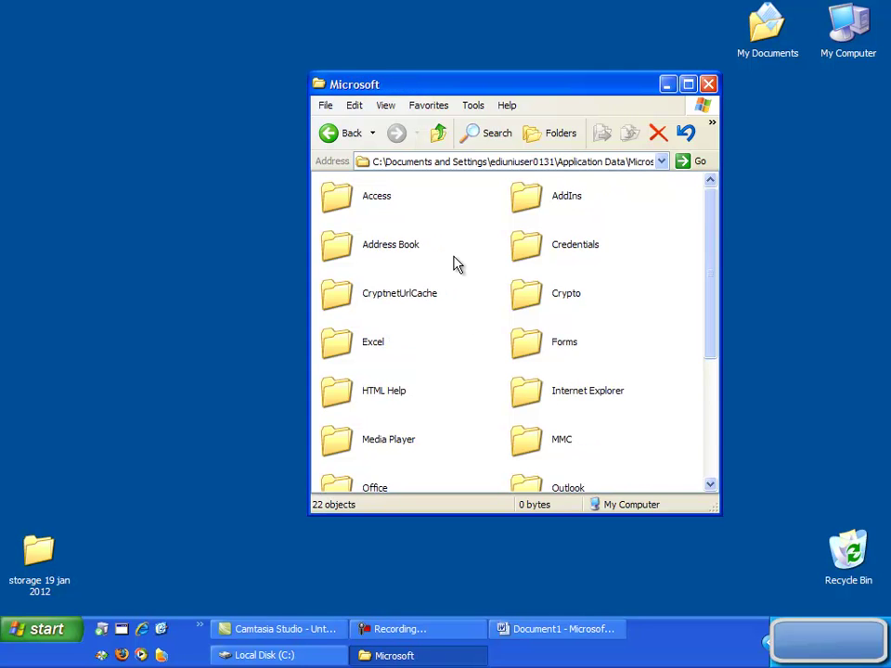
scroll(453, 264, "down", 4)
scroll(454, 264, "down", 2)
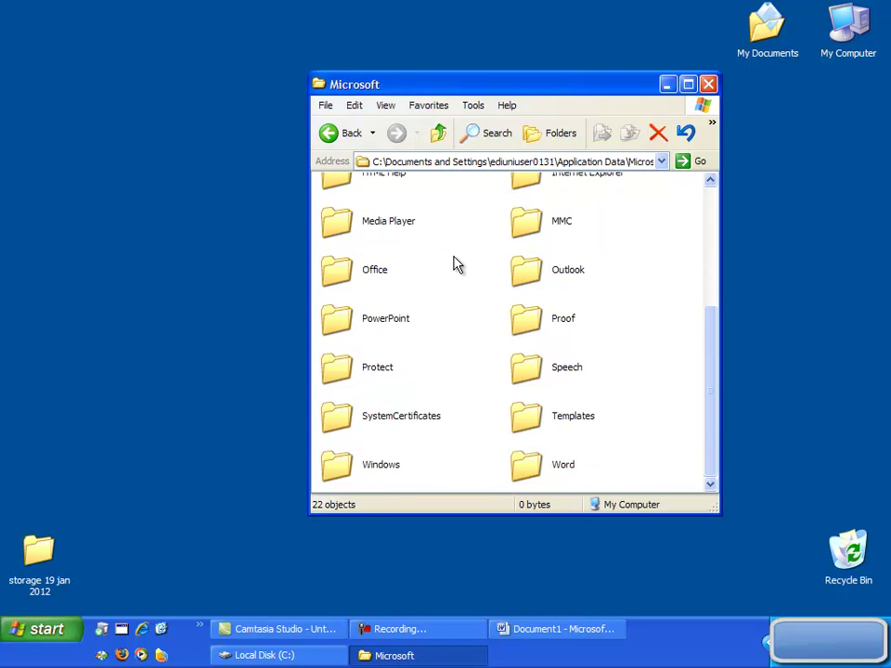
double_click(562, 469)
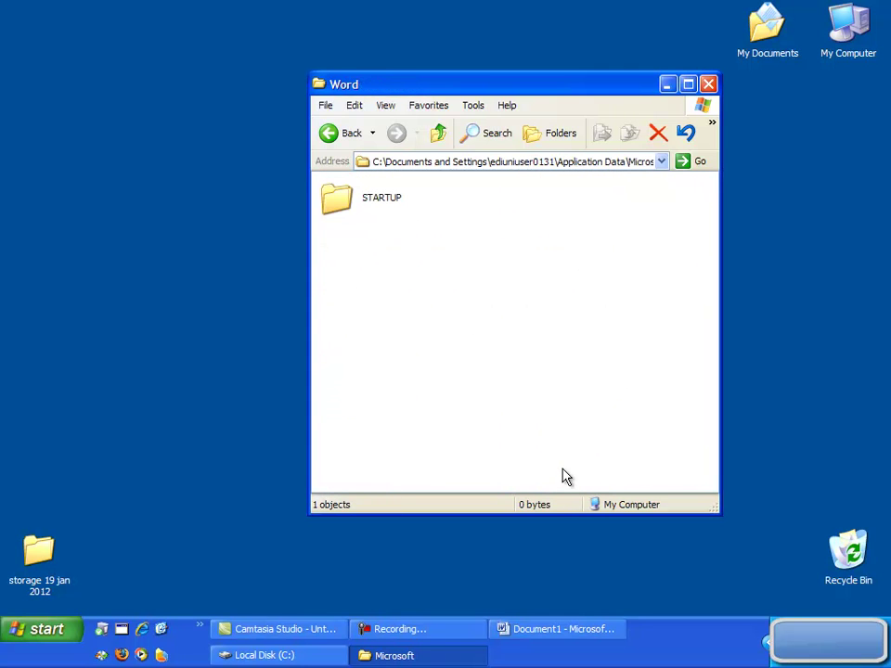
double_click(386, 204)
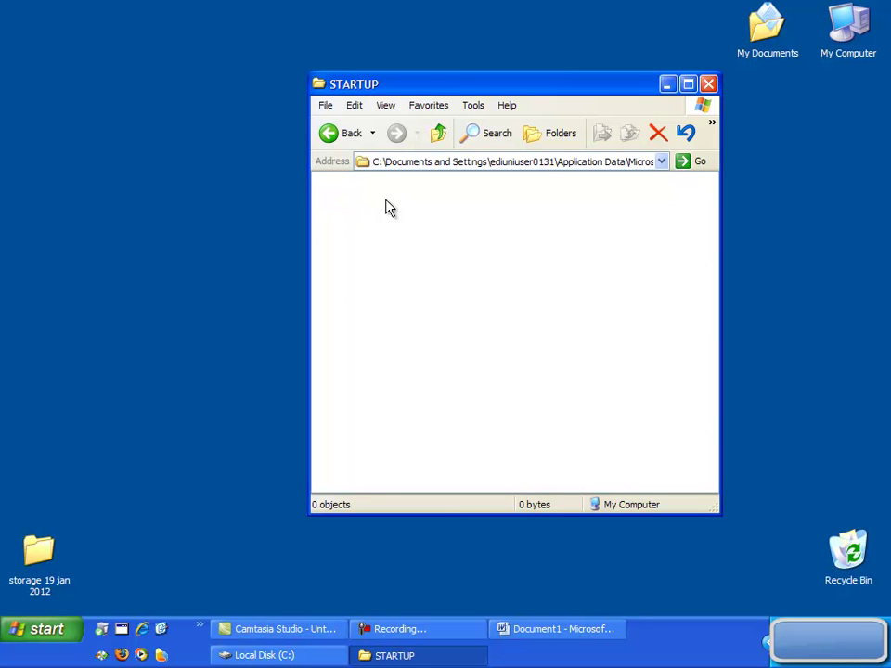
right_click(466, 281)
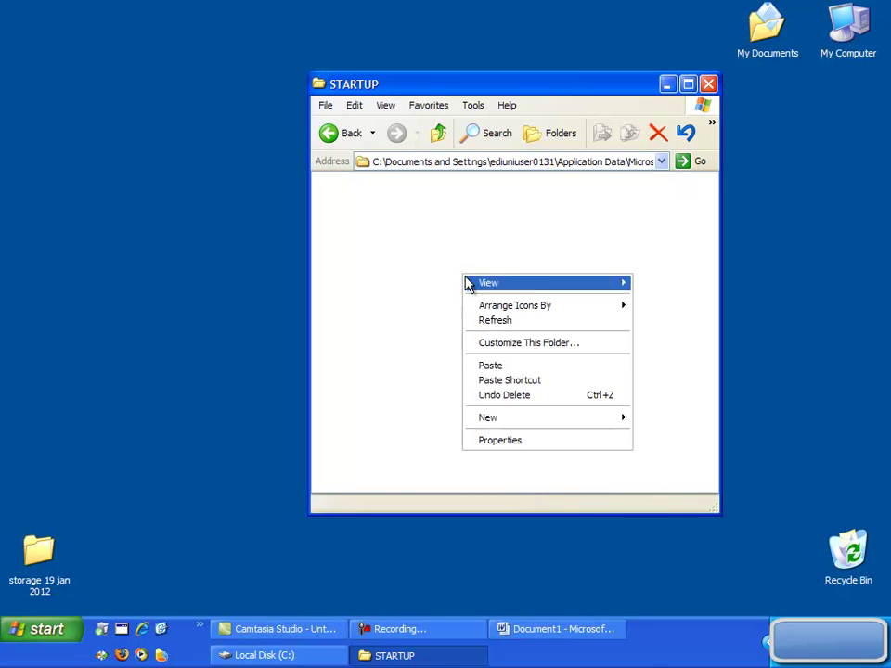
left_click(513, 368)
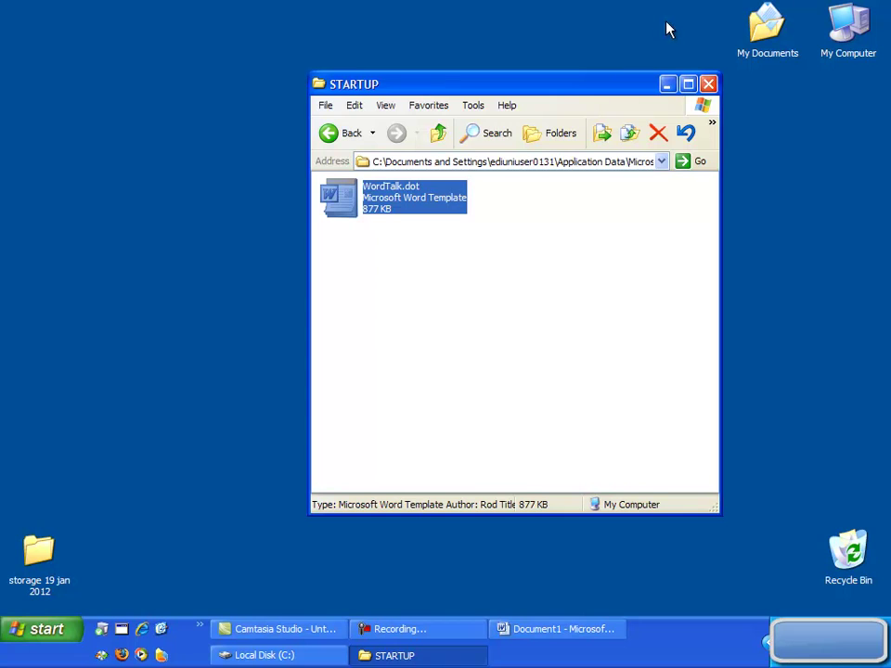
left_click(709, 86)
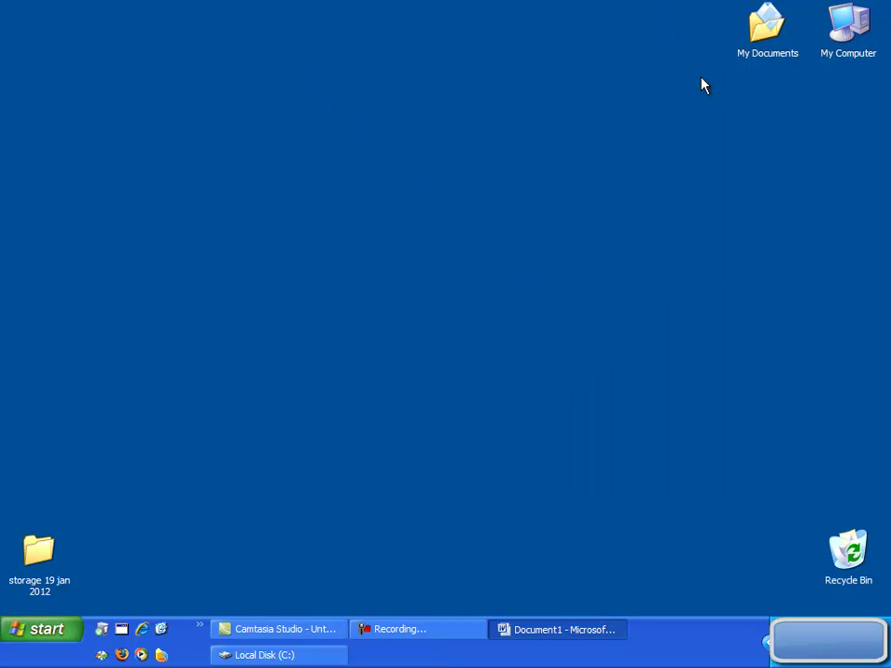
- Restore Word and open Tools > Templates and Add-ins for Document1
left_click(564, 631)
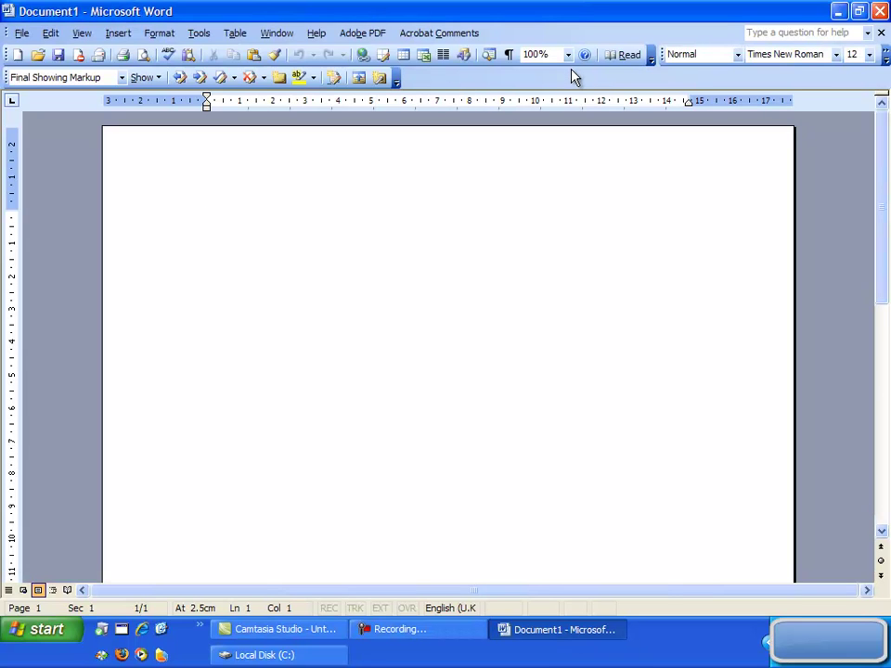
left_click(199, 34)
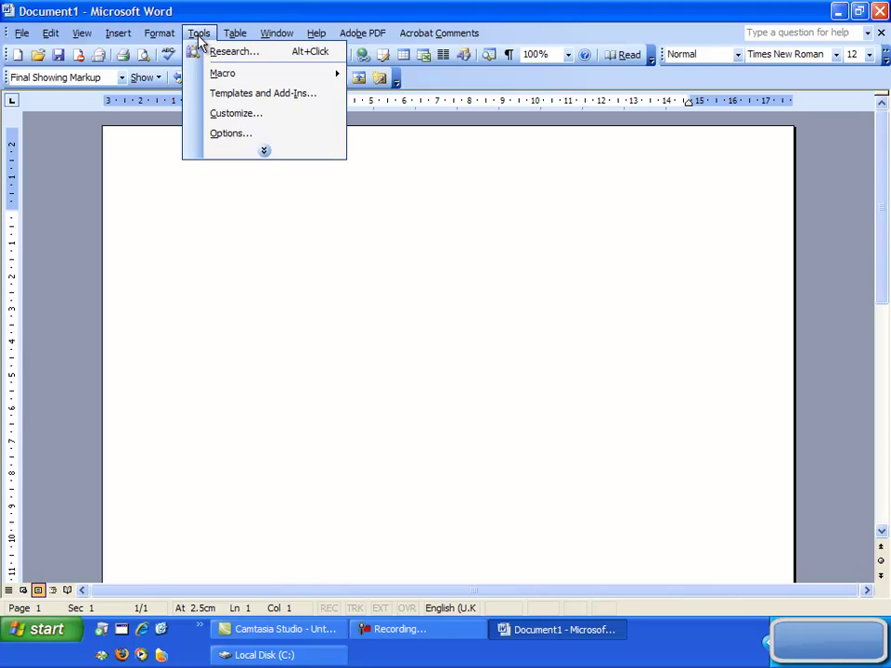
left_click(283, 95)
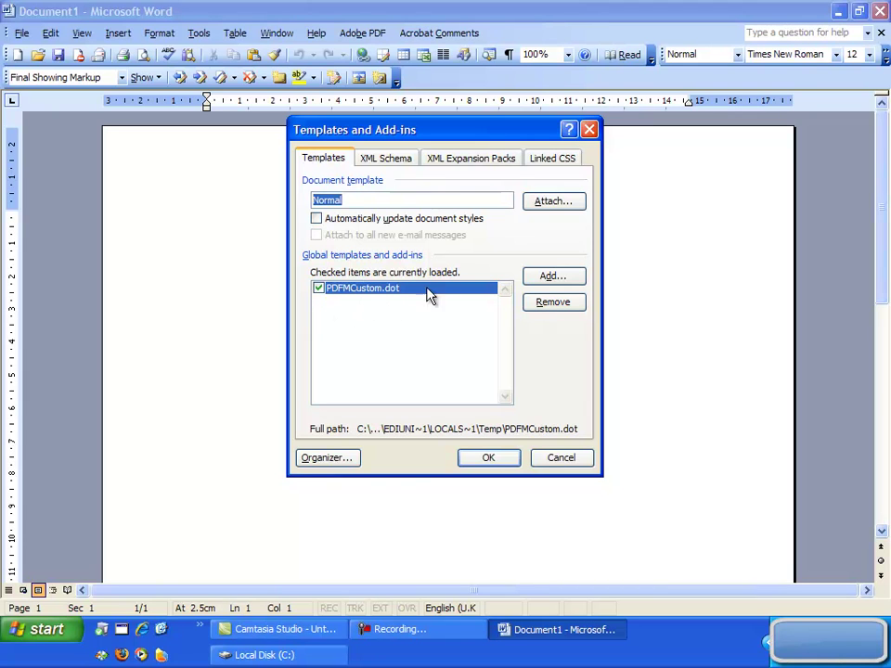
- In Add Template, browse to the user's Application Data\Microsoft\Word\STARTUP folder
left_click(554, 283)
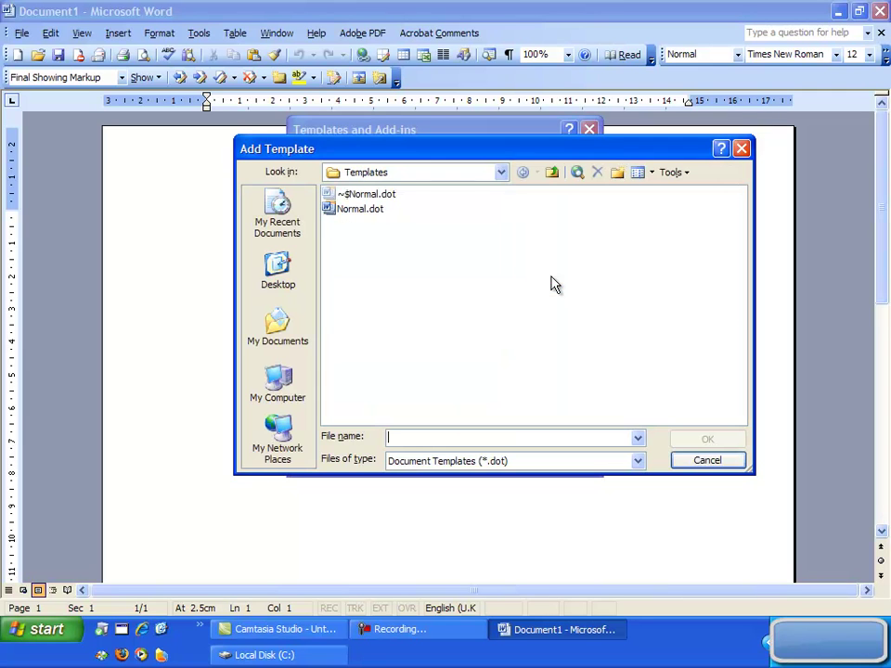
left_click(280, 384)
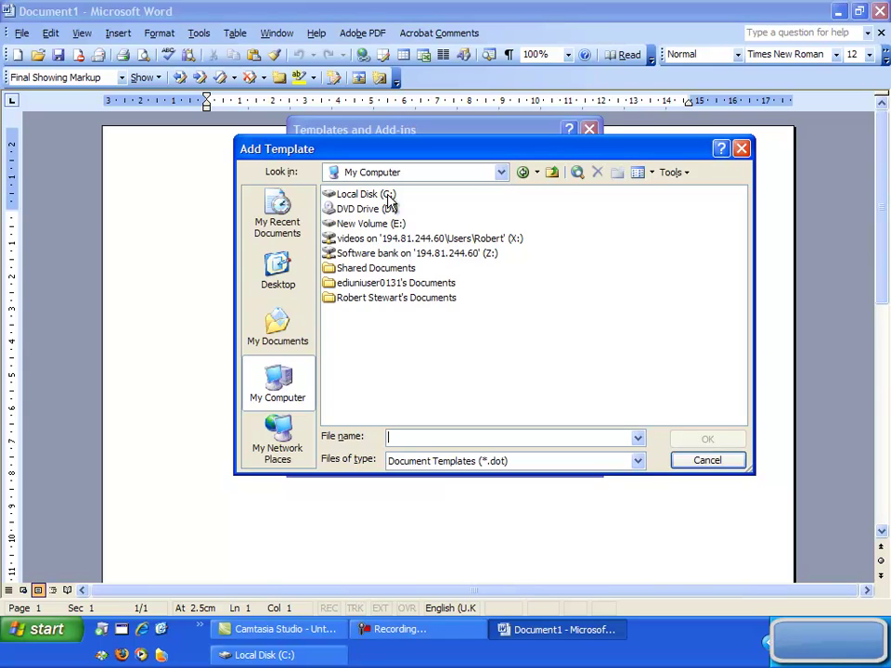
double_click(388, 196)
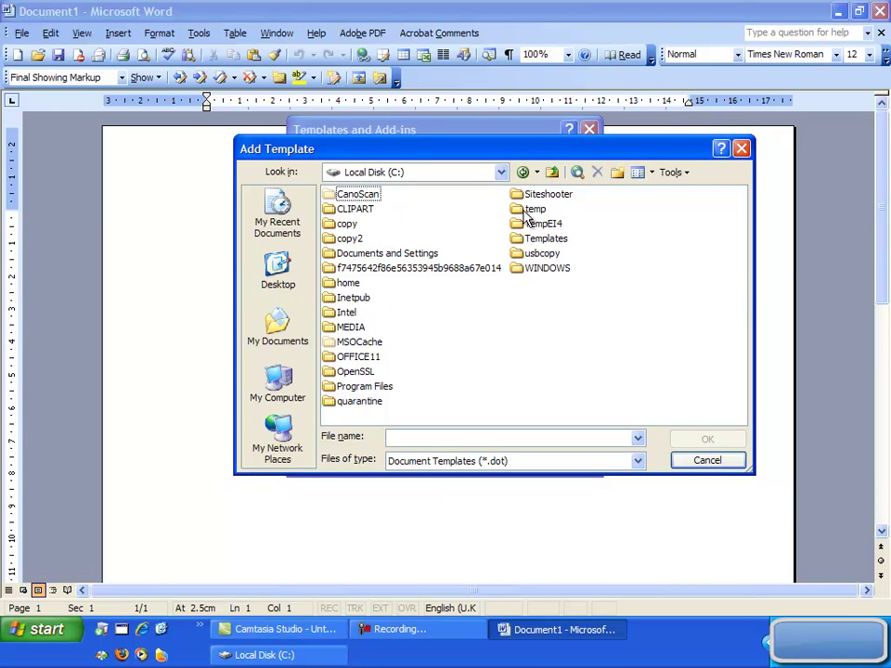
double_click(408, 253)
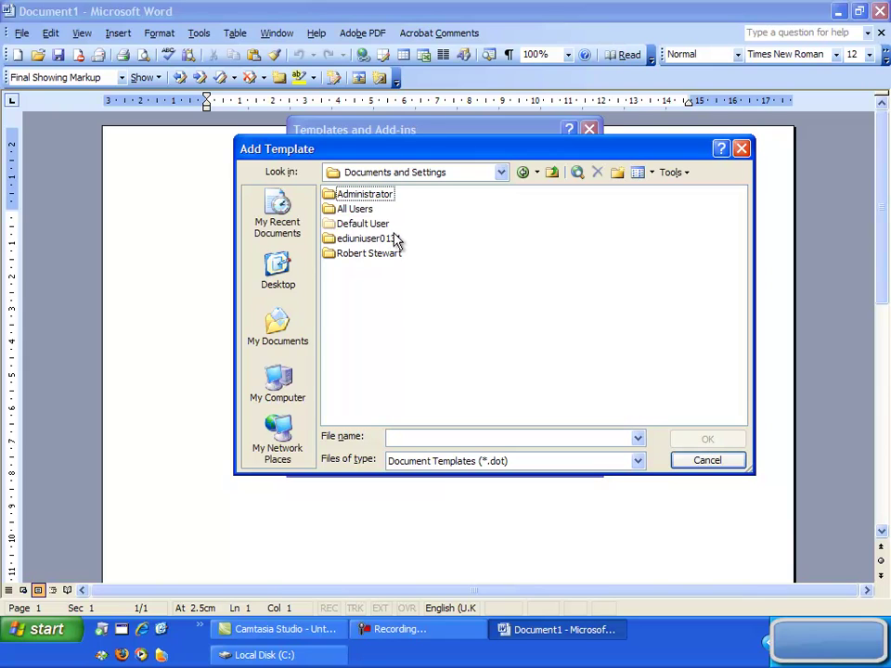
double_click(366, 239)
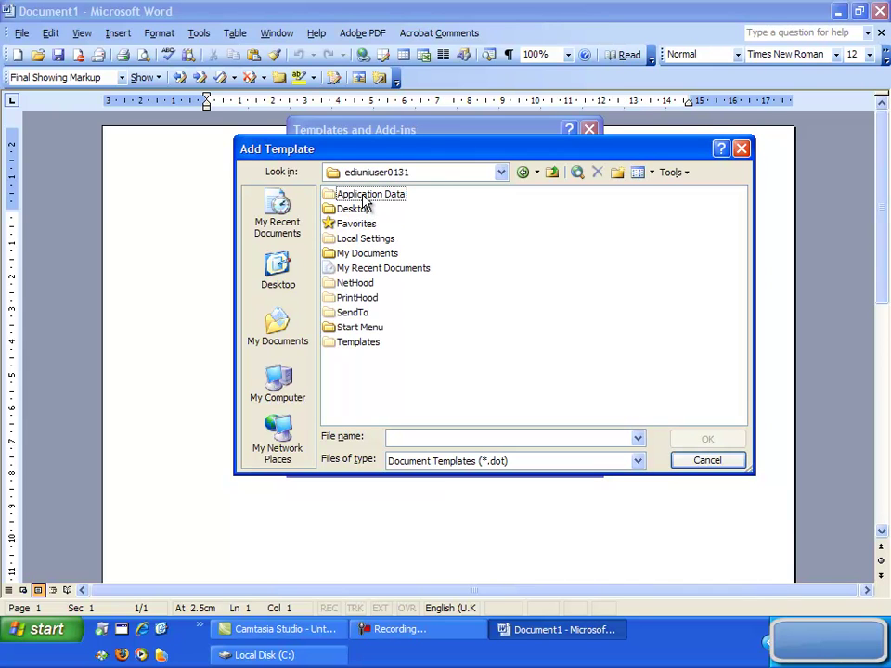
double_click(366, 197)
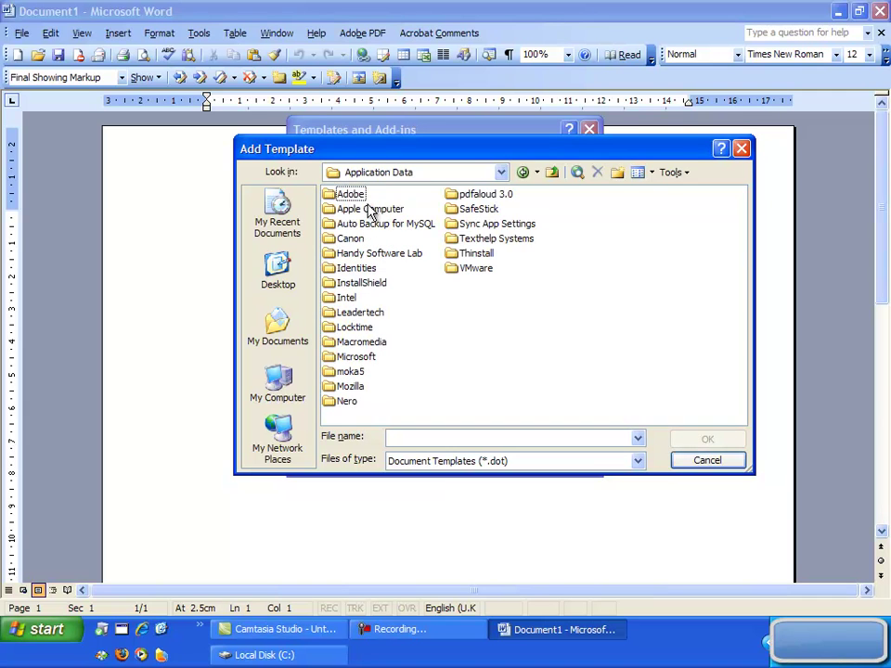
double_click(360, 360)
double_click(451, 283)
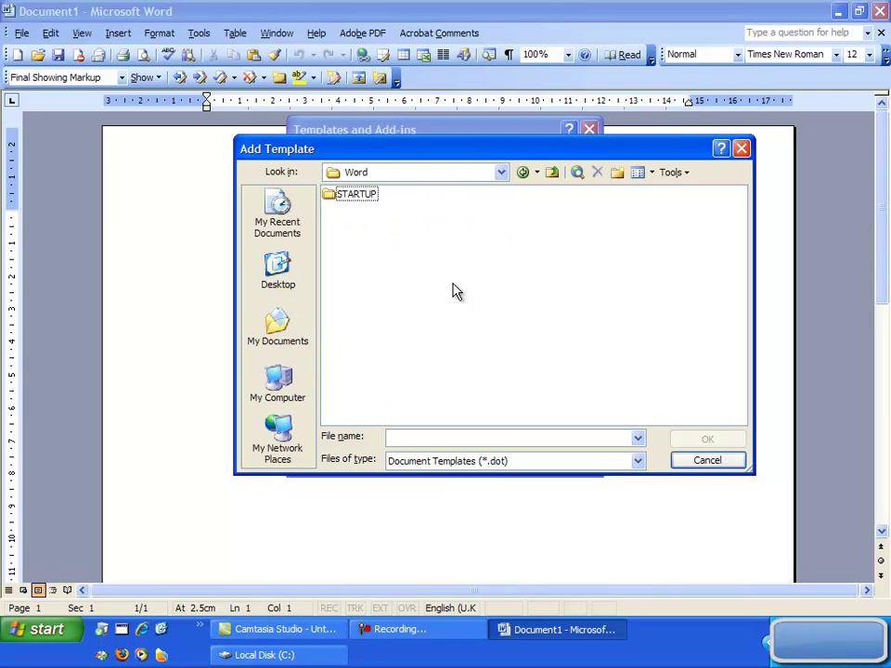
double_click(369, 198)
- Add WordTalk.dot as a global template and confirm to load the WordTalk toolbar
left_click(363, 201)
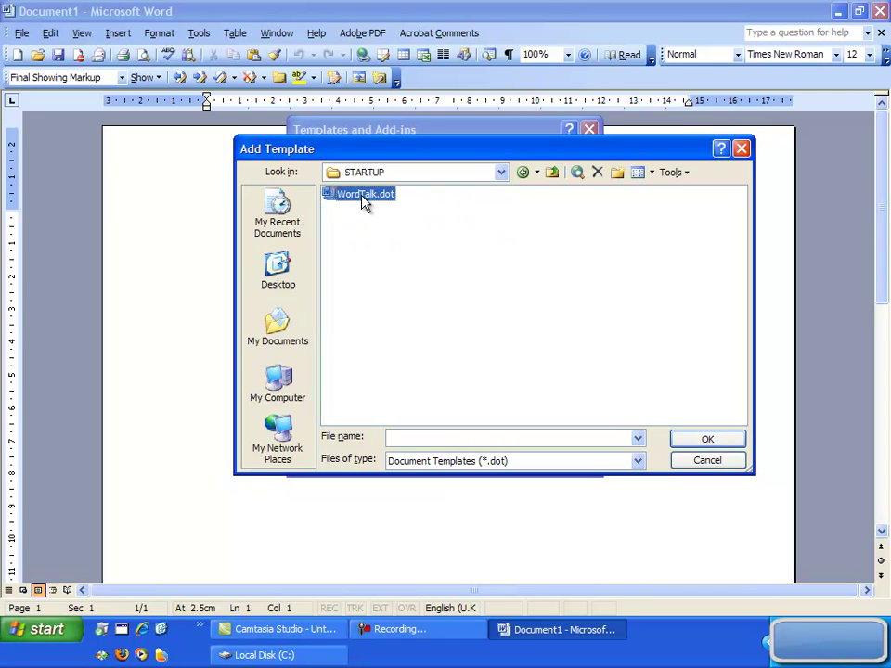
left_click(708, 439)
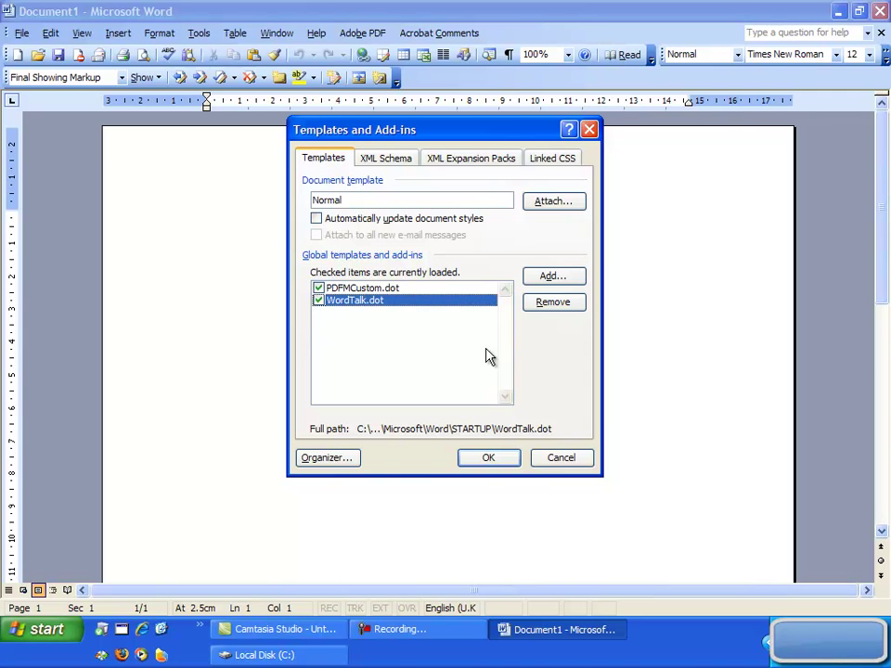
left_click(483, 460)
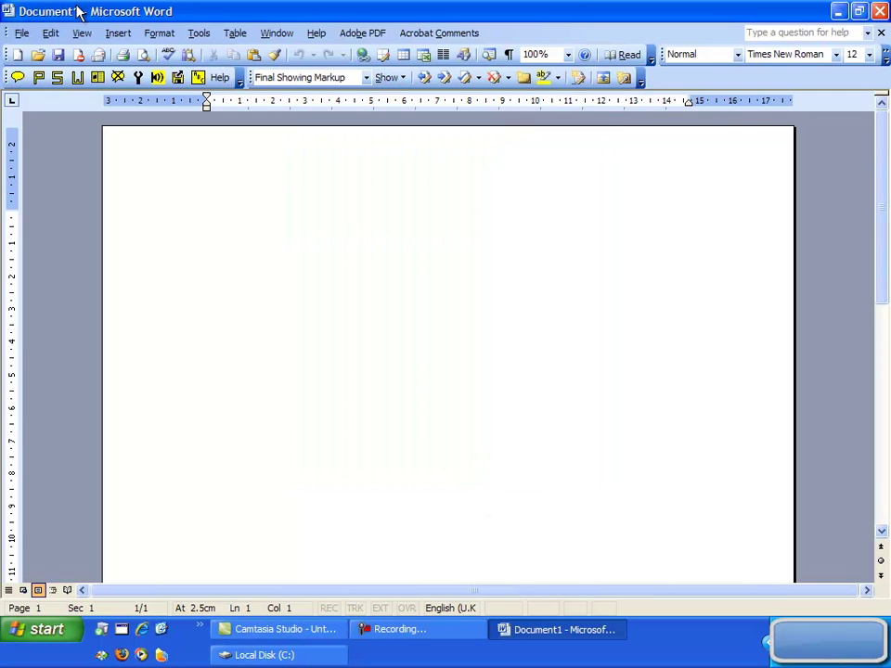